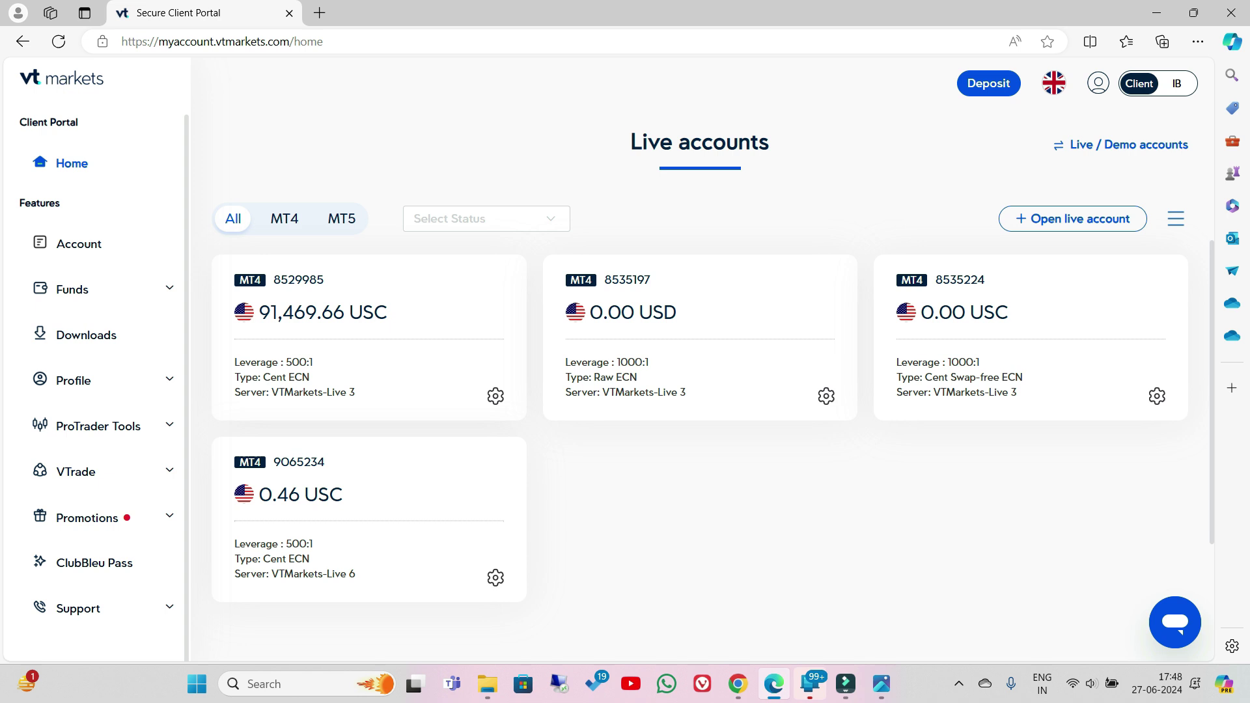
# Switch to the YouTube channel page in Chrome and look through the channel's Shorts.
pyautogui.hotkey('alt', 'Tab')
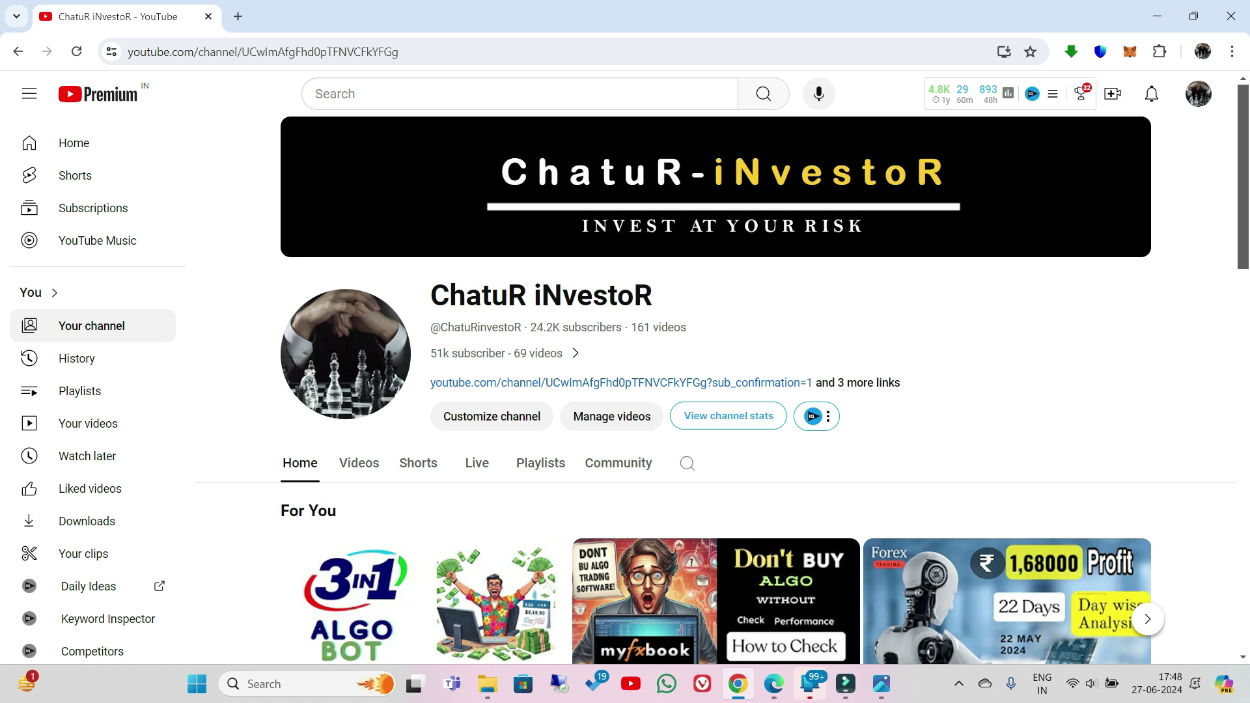
pyautogui.scroll(-3, 717, 390)
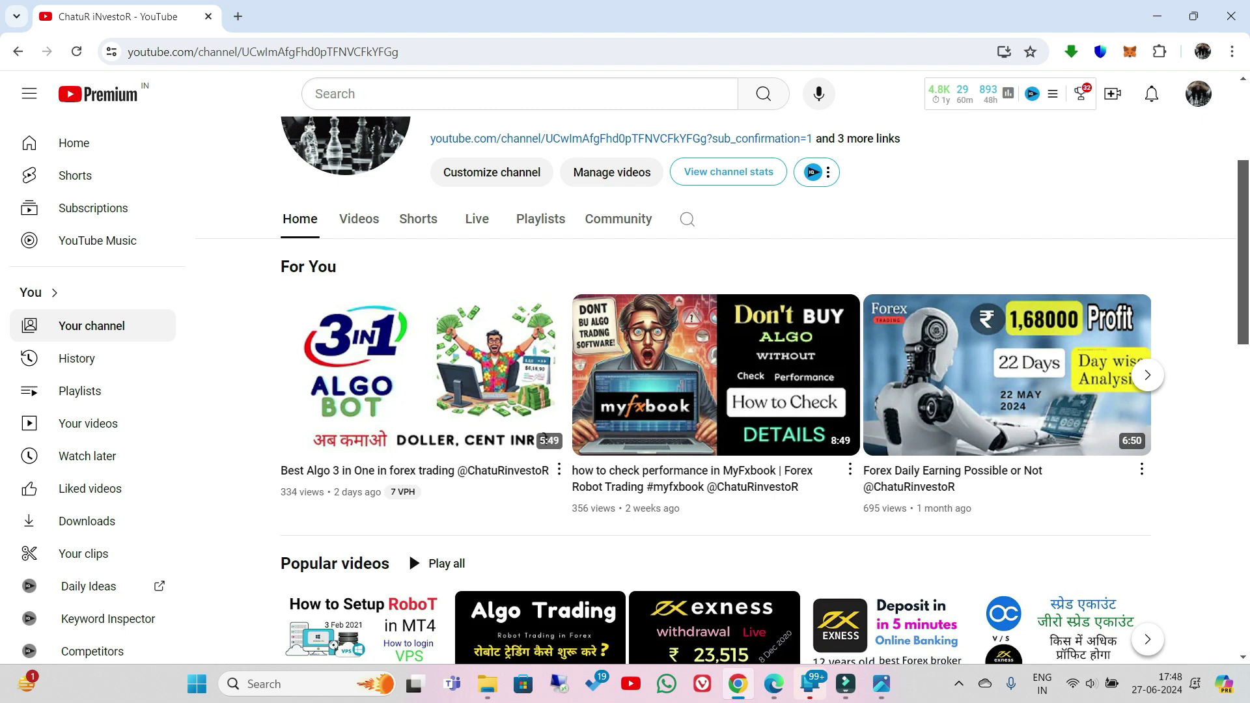
pyautogui.click(418, 219)
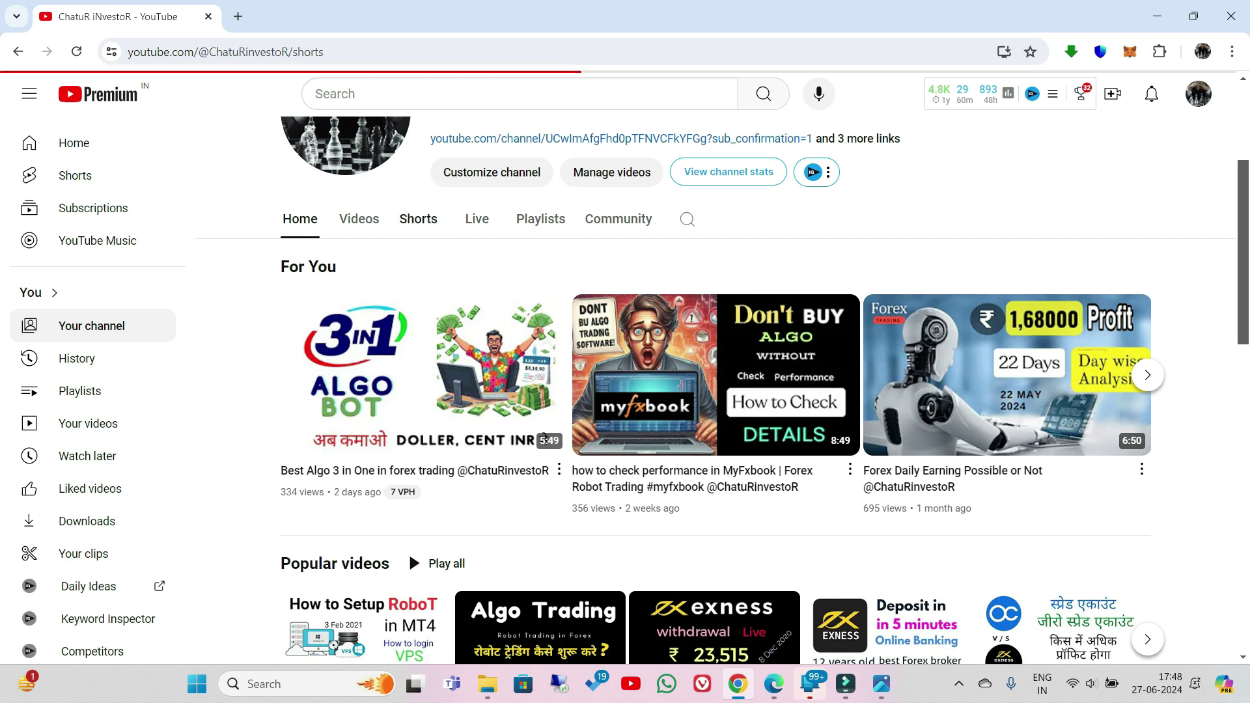
pyautogui.scroll(-3, 570, 576)
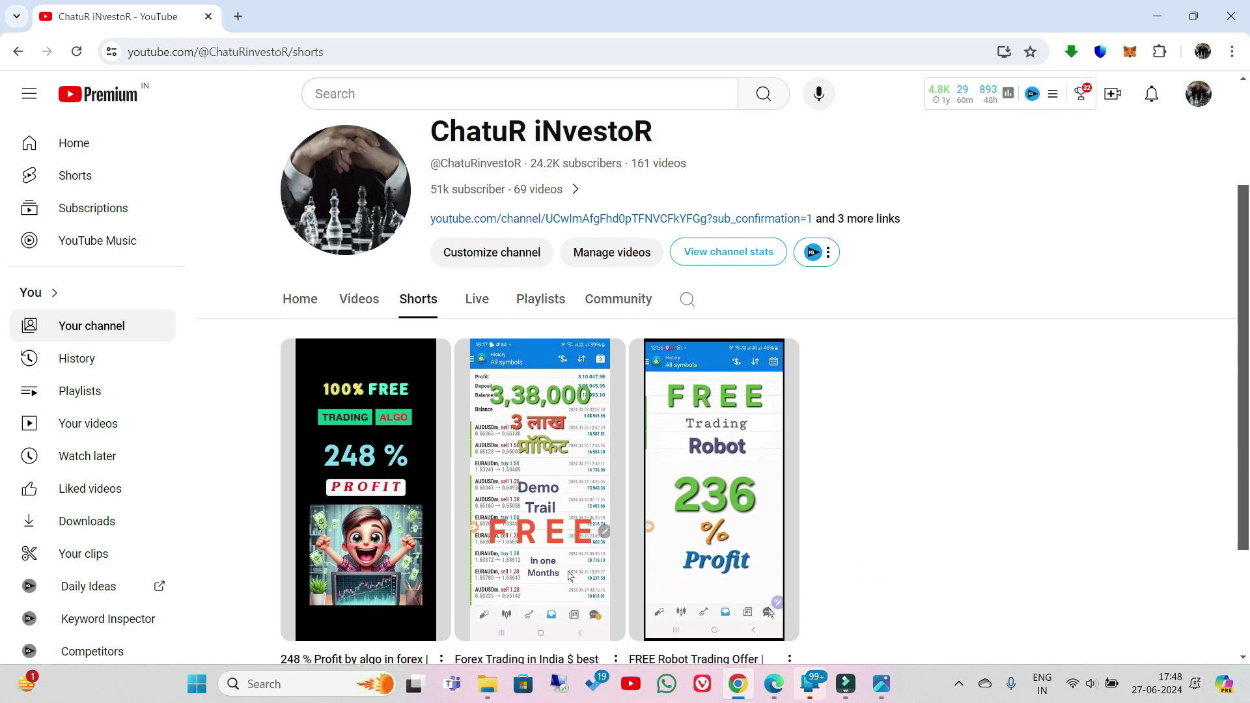
pyautogui.scroll(-1, 569, 575)
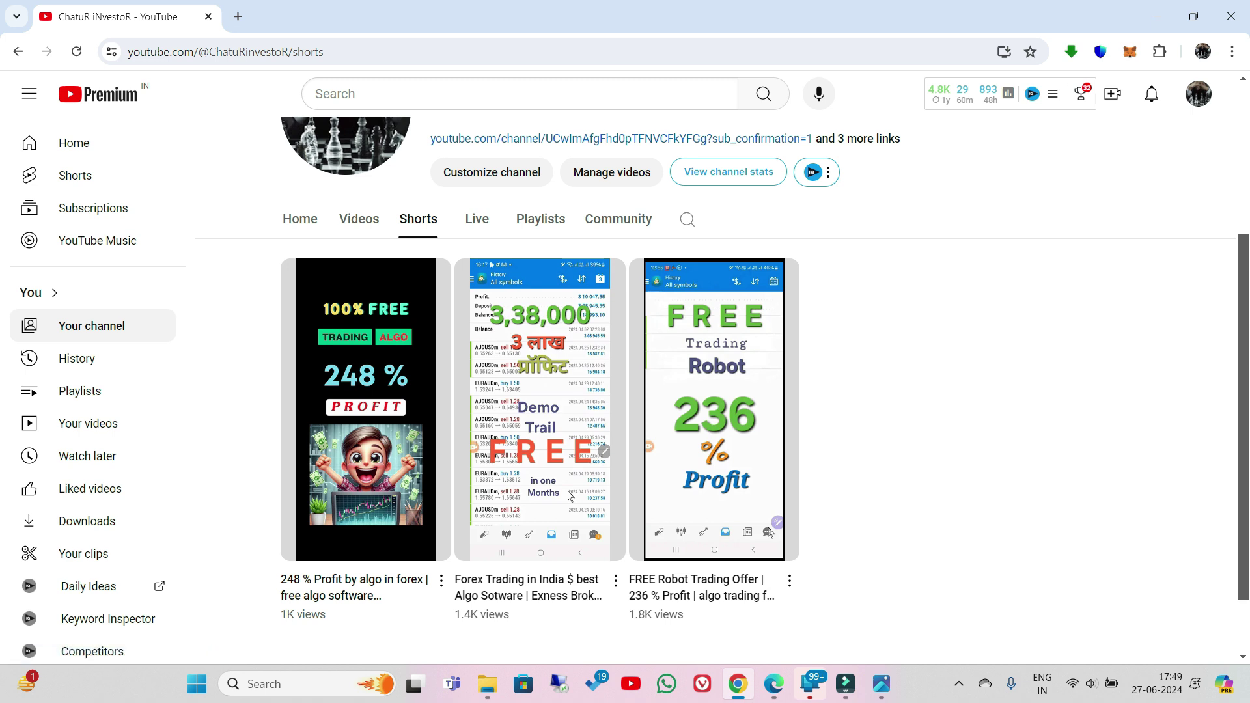
# Return to the VT Markets portal in Edge, review the available deposit methods and open the cryptocurrency deposit form.
pyautogui.hotkey('alt', 'Tab')
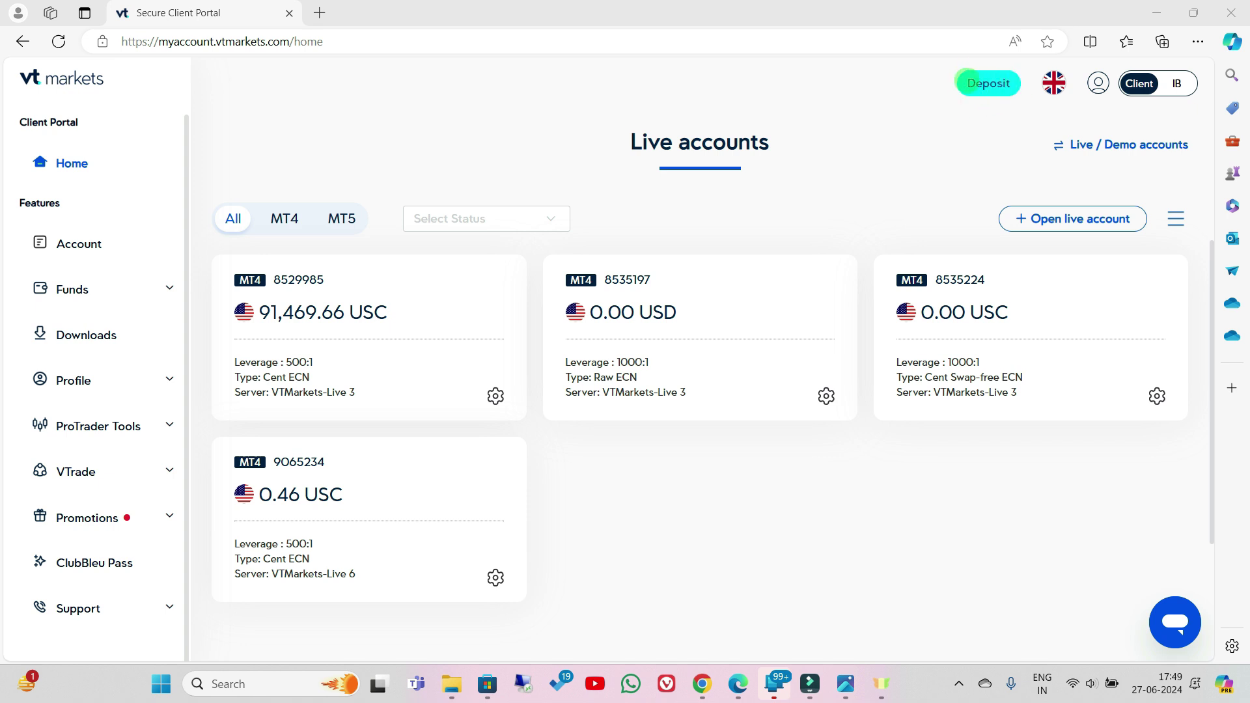
pyautogui.click(986, 83)
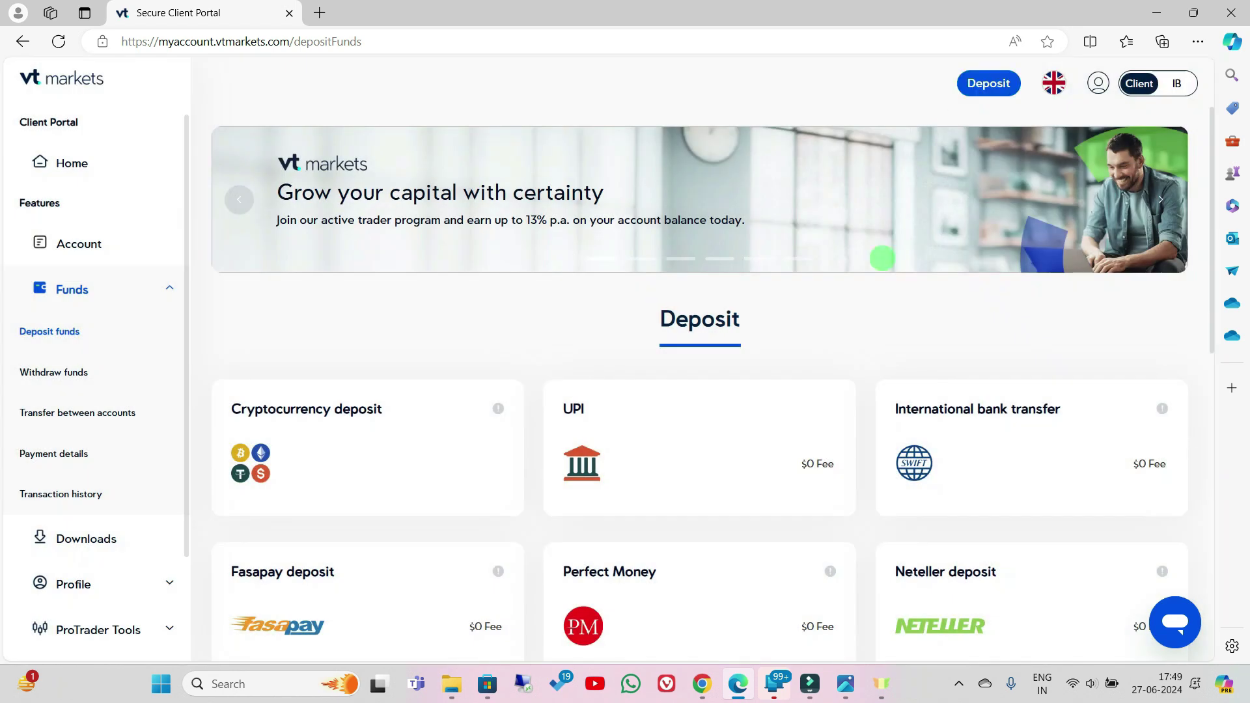
pyautogui.scroll(-3, 874, 282)
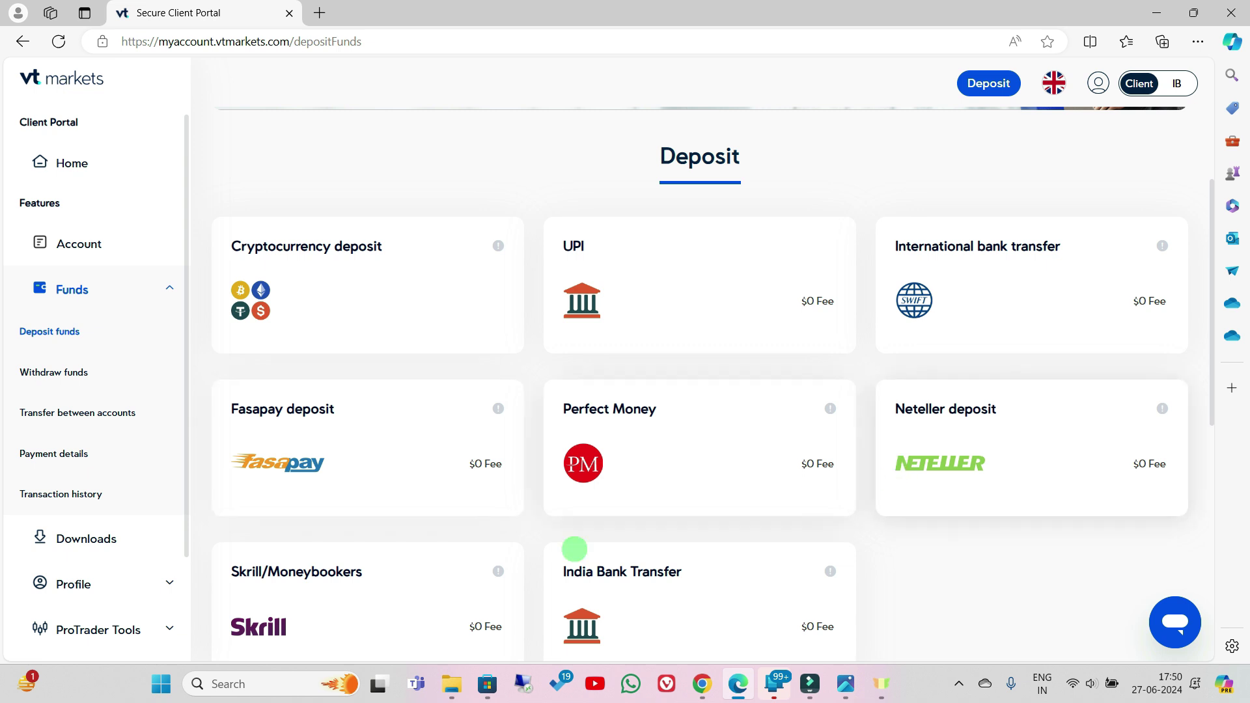
pyautogui.moveTo(329, 627)
pyautogui.scroll(-3, 438, 583)
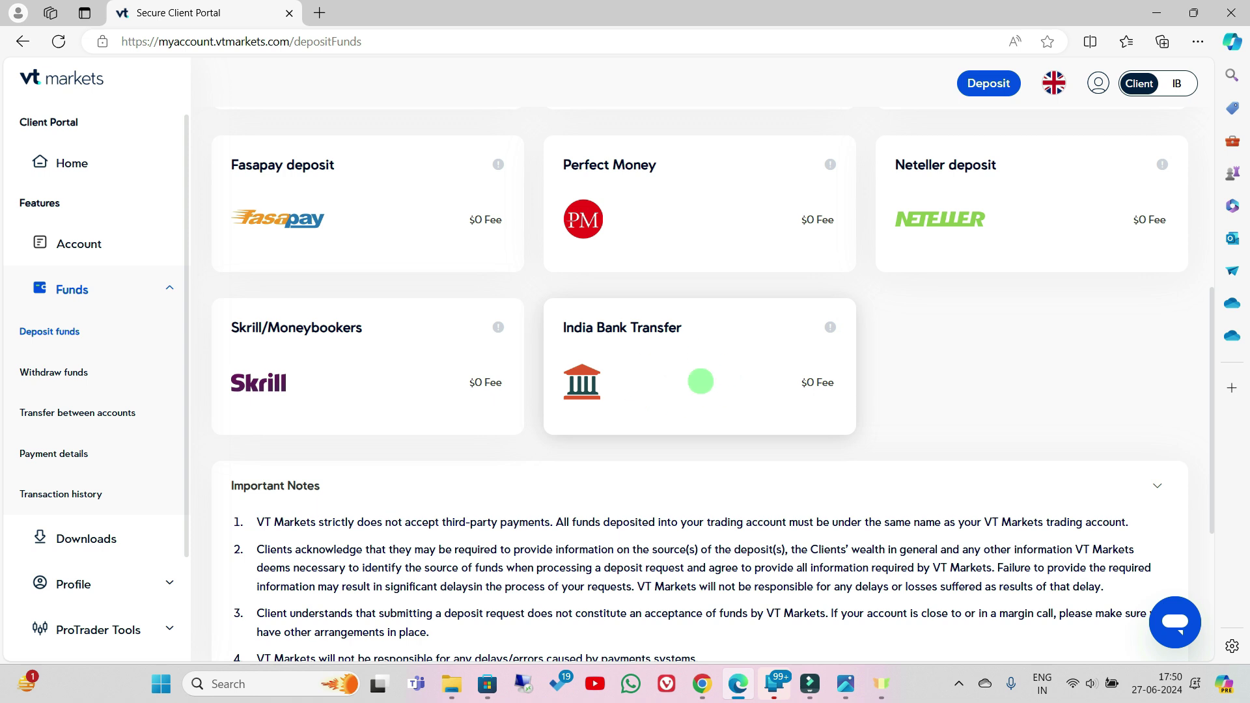
pyautogui.scroll(5, 701, 381)
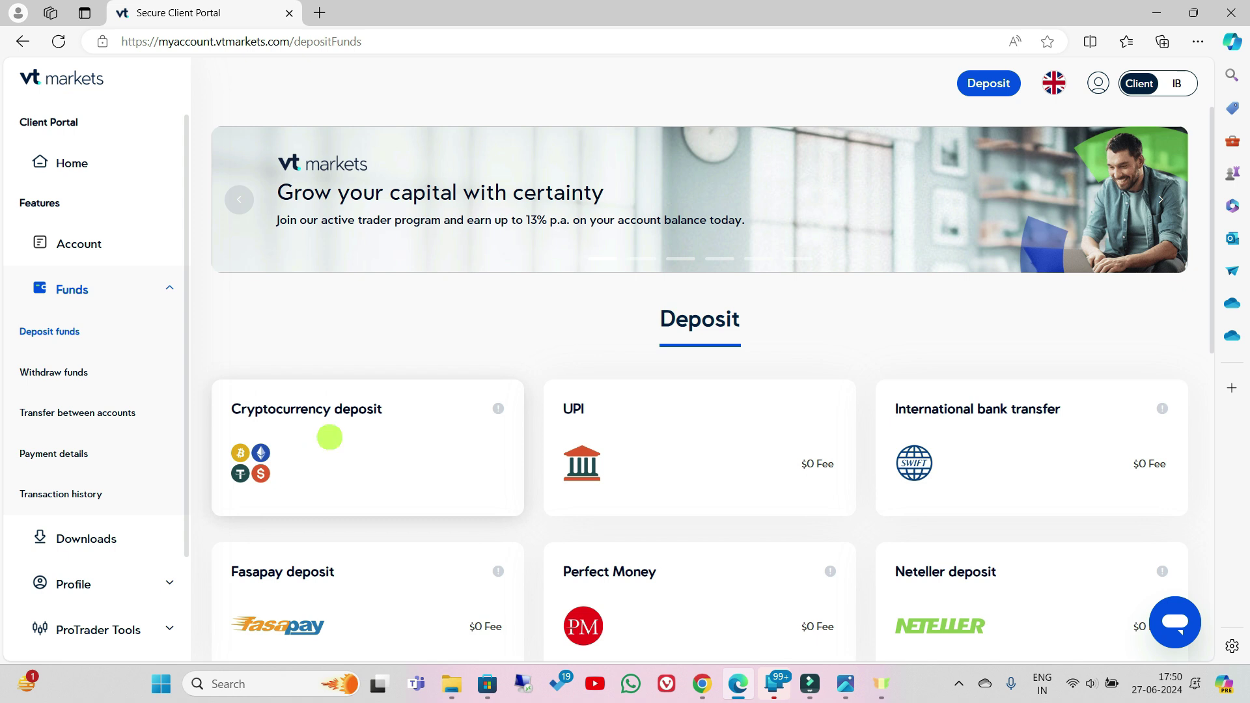
pyautogui.click(330, 437)
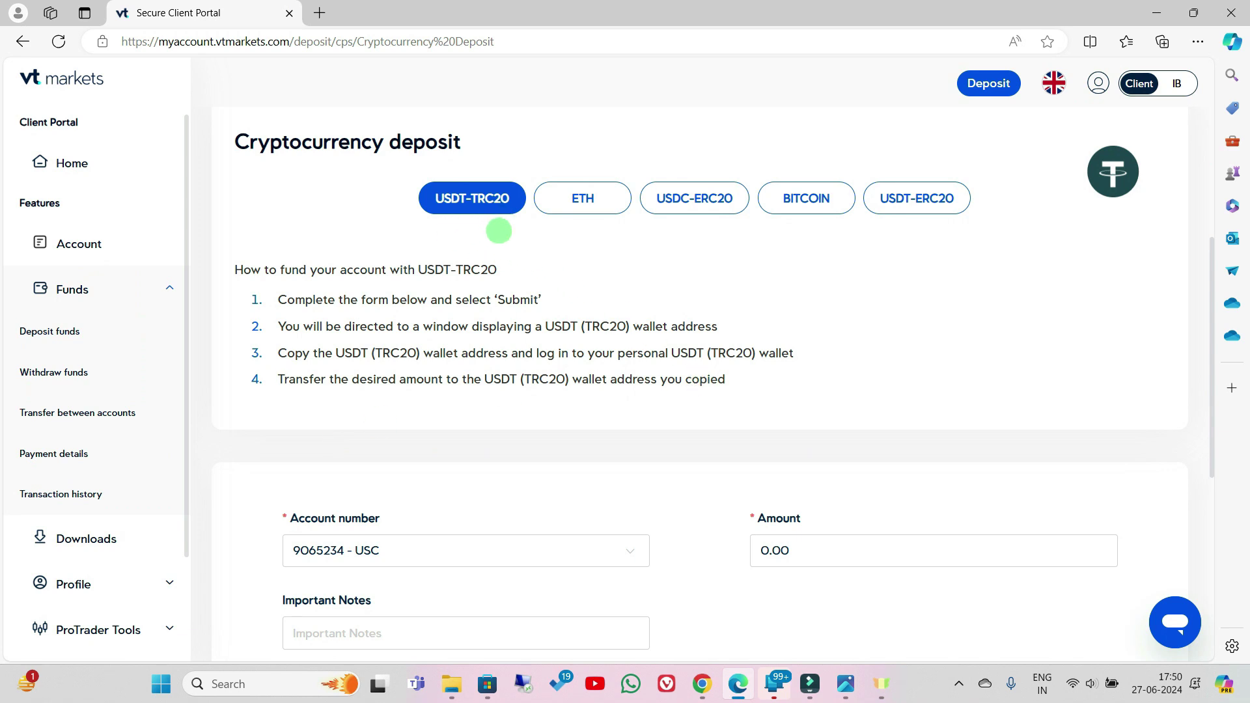
# Choose the Cent Swap-free ECN account in USC as the target of the USDT-TRC20 deposit.
pyautogui.scroll(-4, 531, 282)
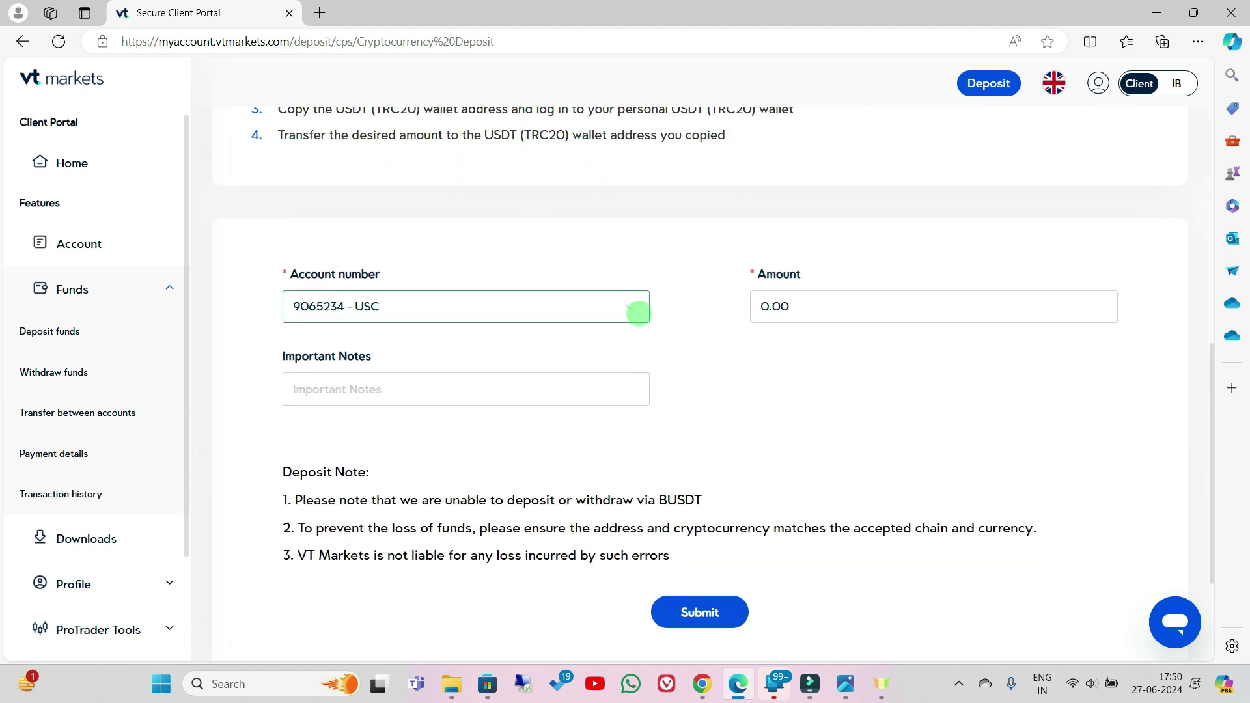
pyautogui.click(638, 312)
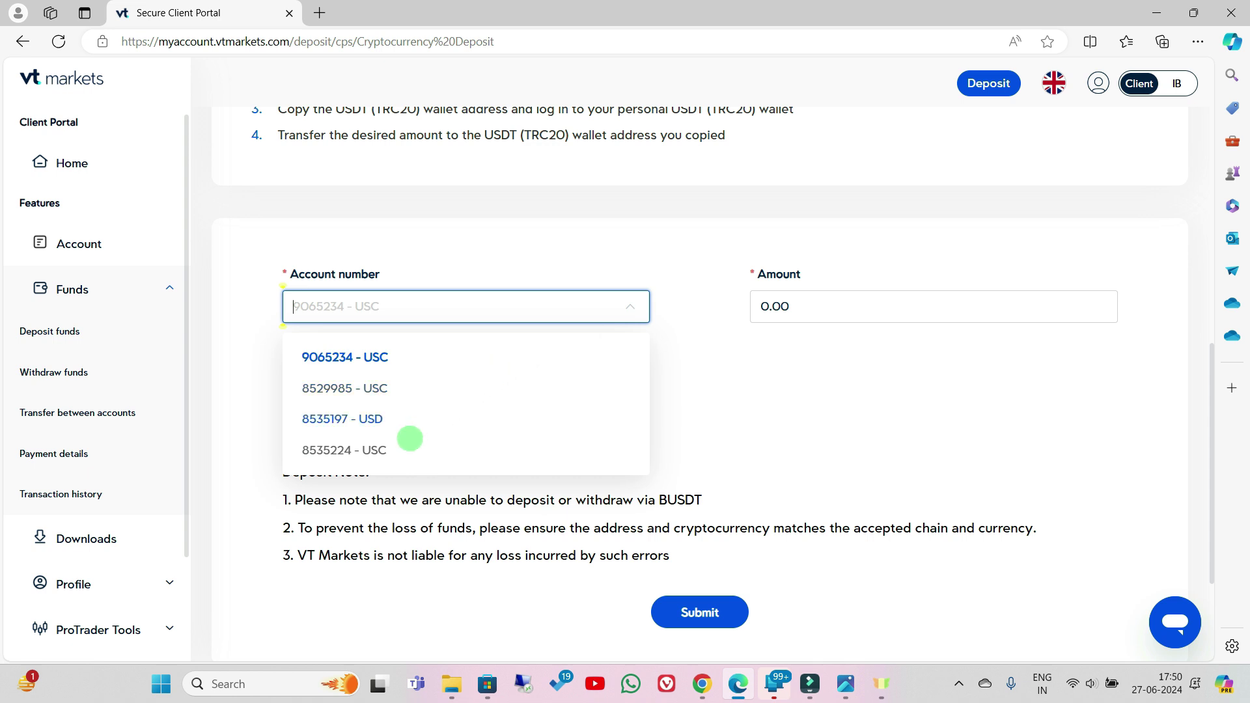
pyautogui.click(339, 451)
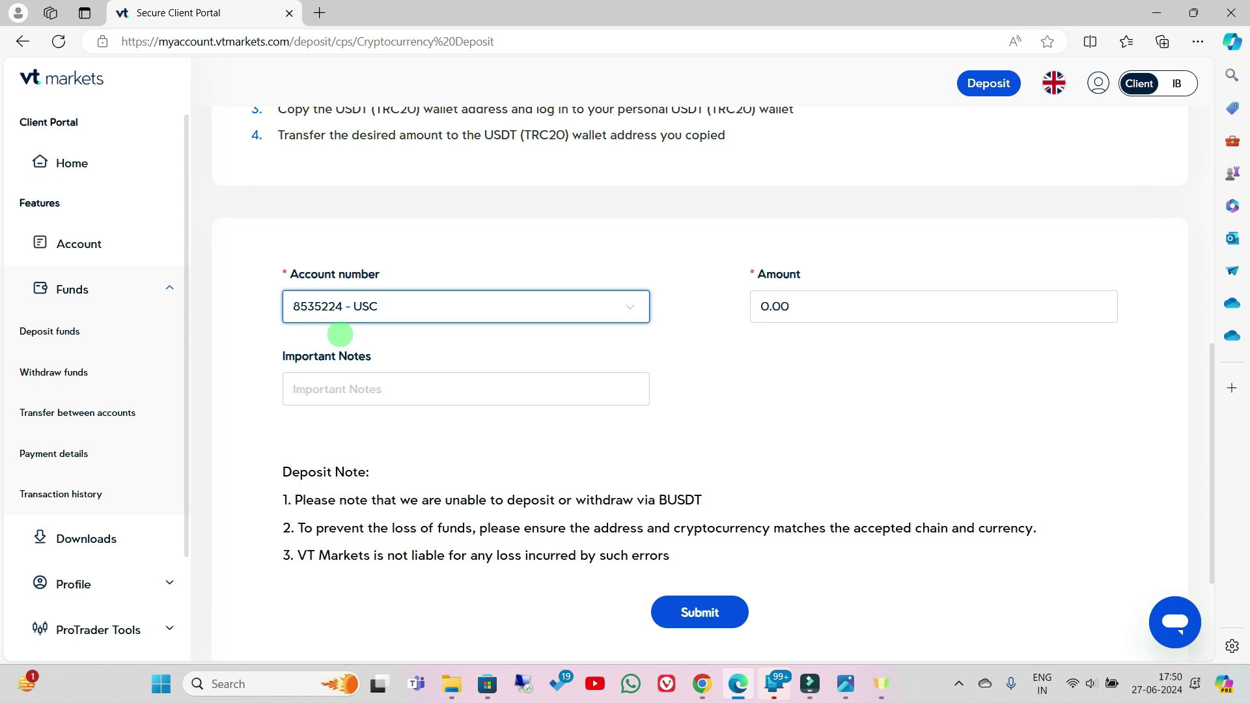
# Enter 1000 as the deposit amount.
pyautogui.click(791, 306)
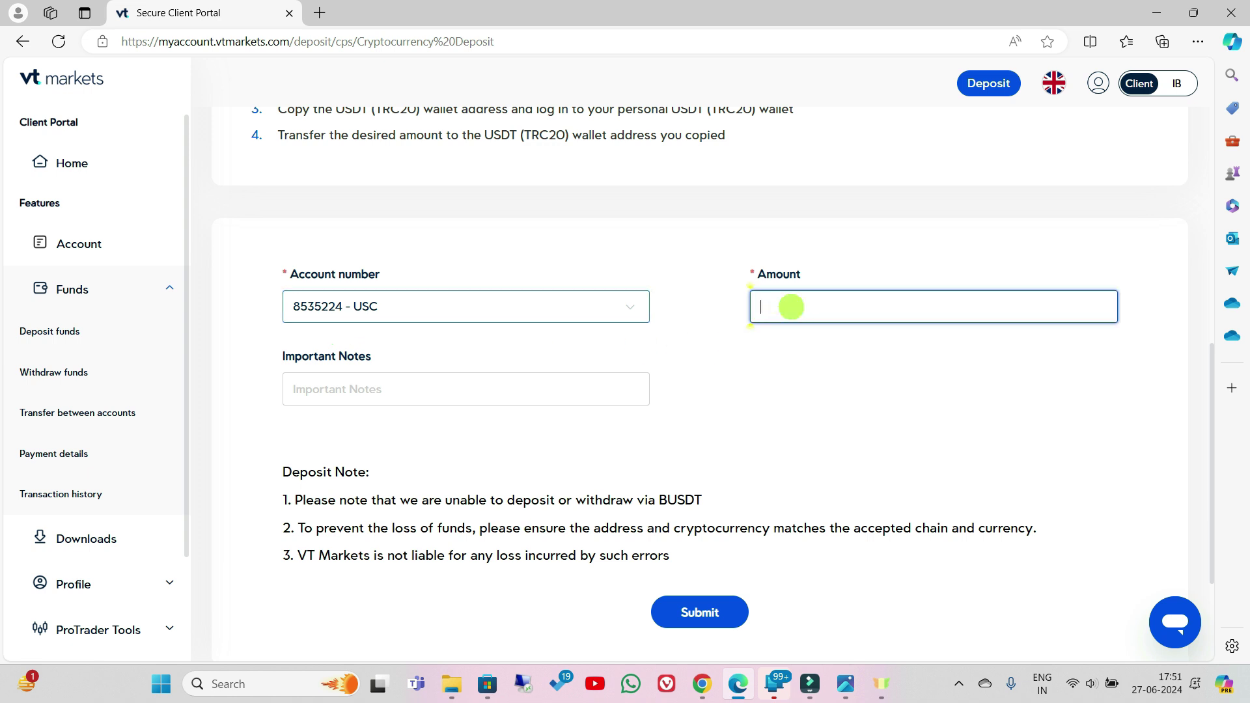
pyautogui.write('1000')
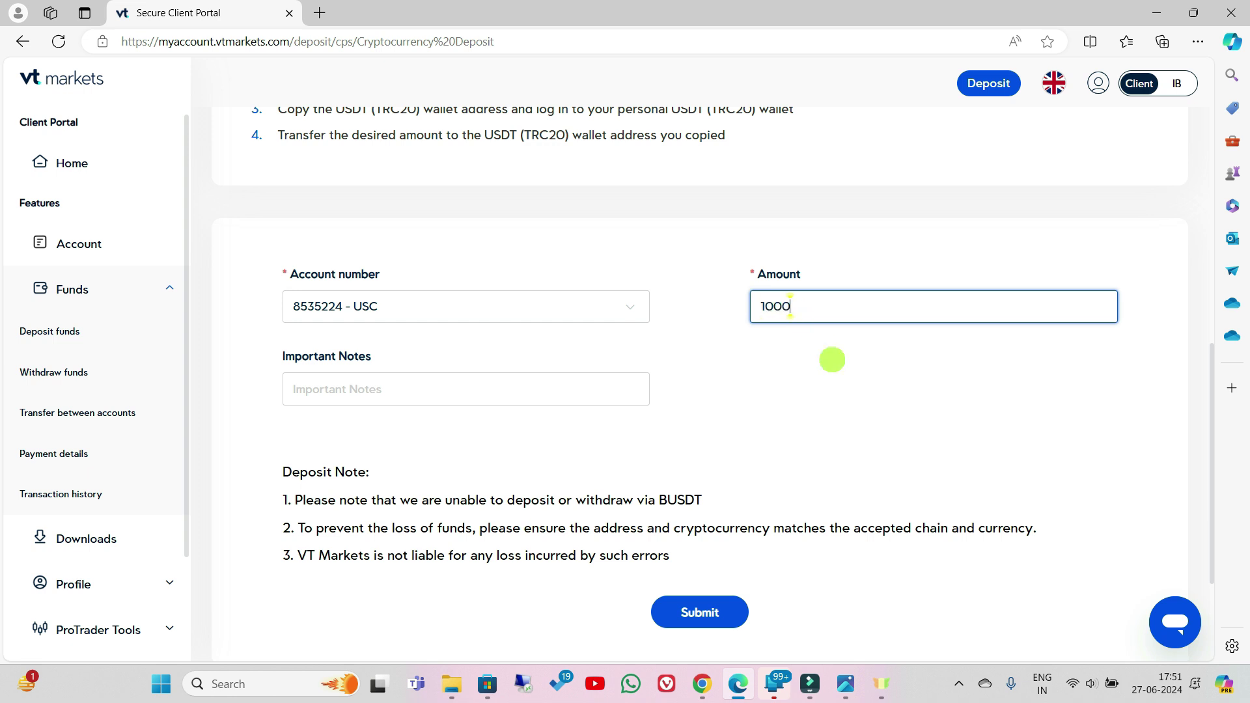
pyautogui.press('Tab')
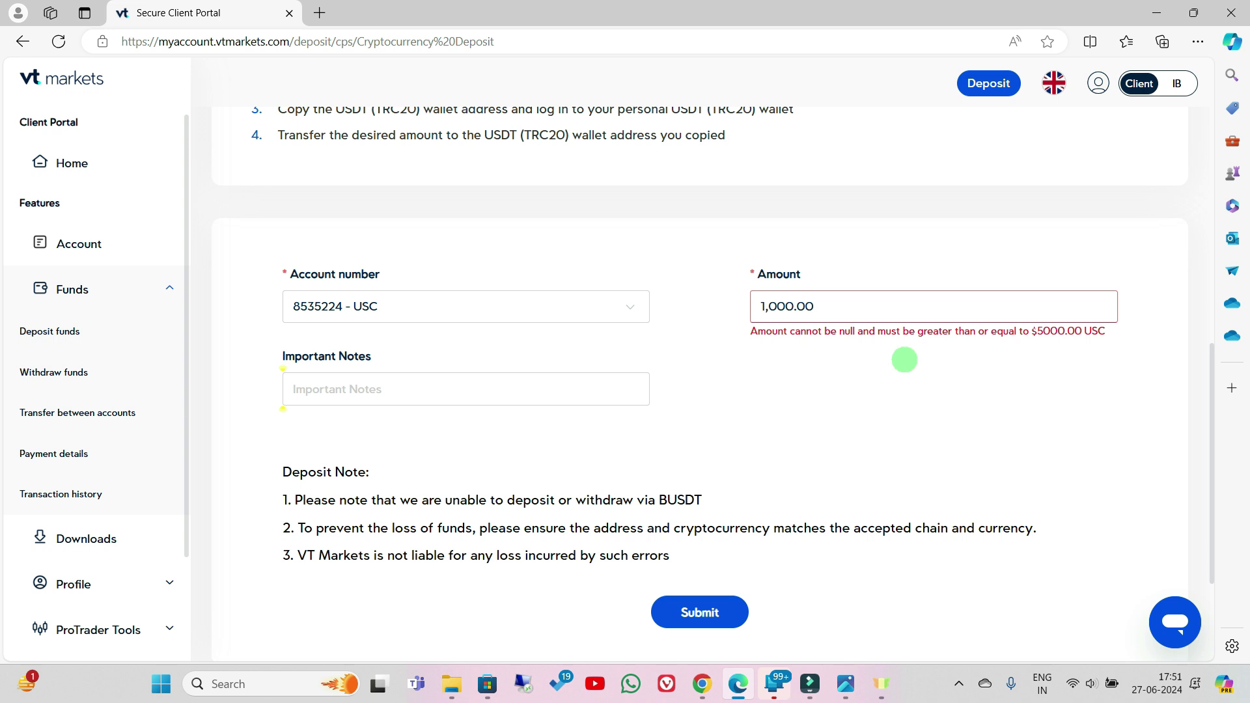
# Raise the deposit amount to 100000 USC and leave the important notes empty.
pyautogui.click(844, 307)
pyautogui.press('BackSpace')
pyautogui.press('BackSpace')
pyautogui.press('BackSpace')
pyautogui.write('00')
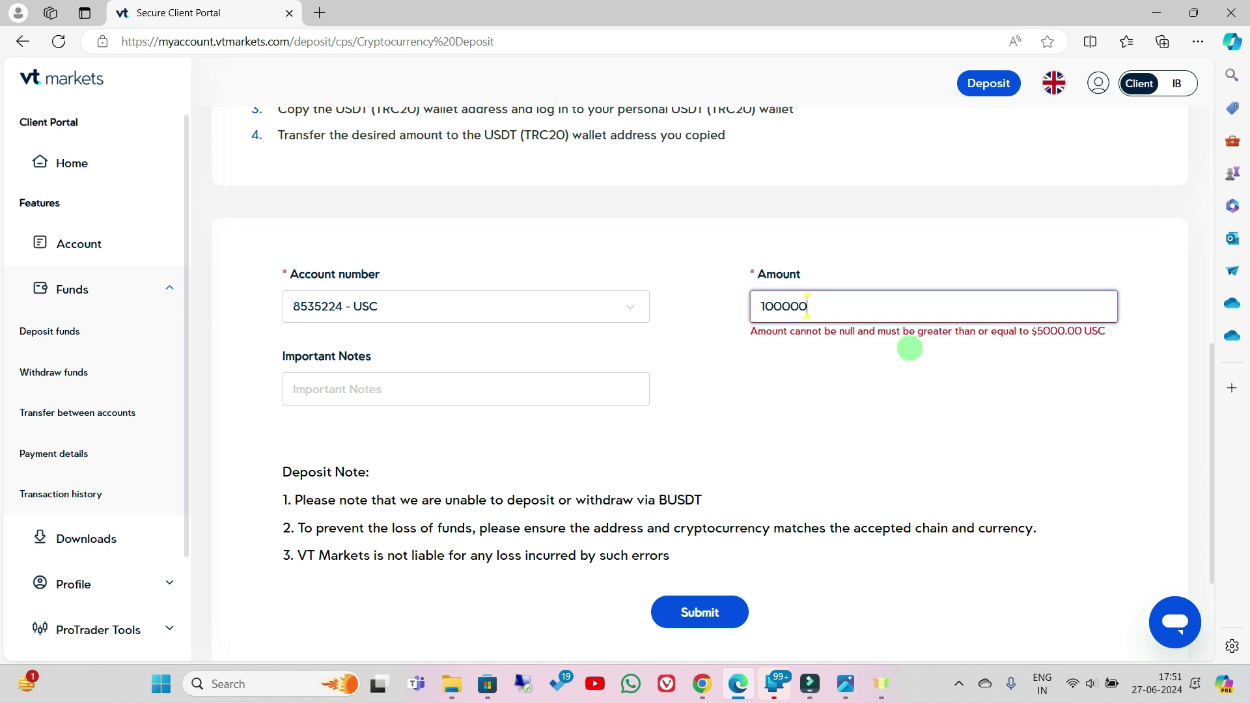
pyautogui.click(750, 420)
pyautogui.click(402, 400)
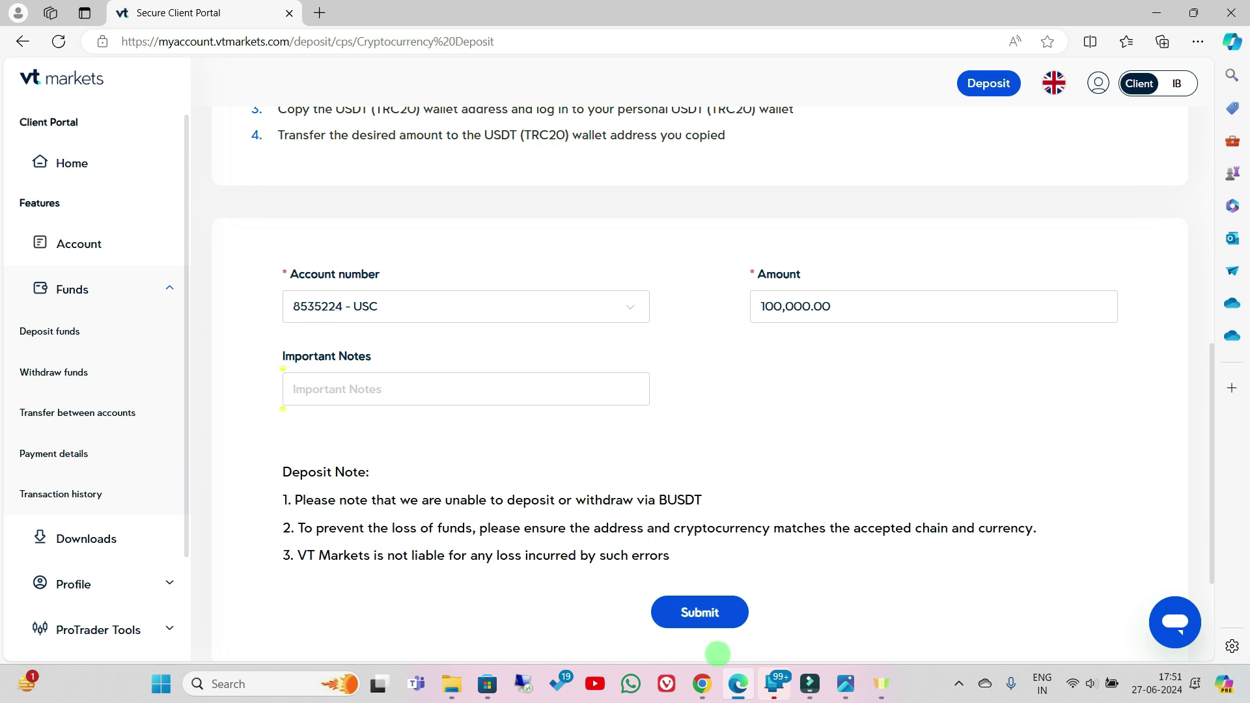
# Submit the deposit request and accept the USDT-TRC20 payment terms on the payment page.
pyautogui.click(699, 612)
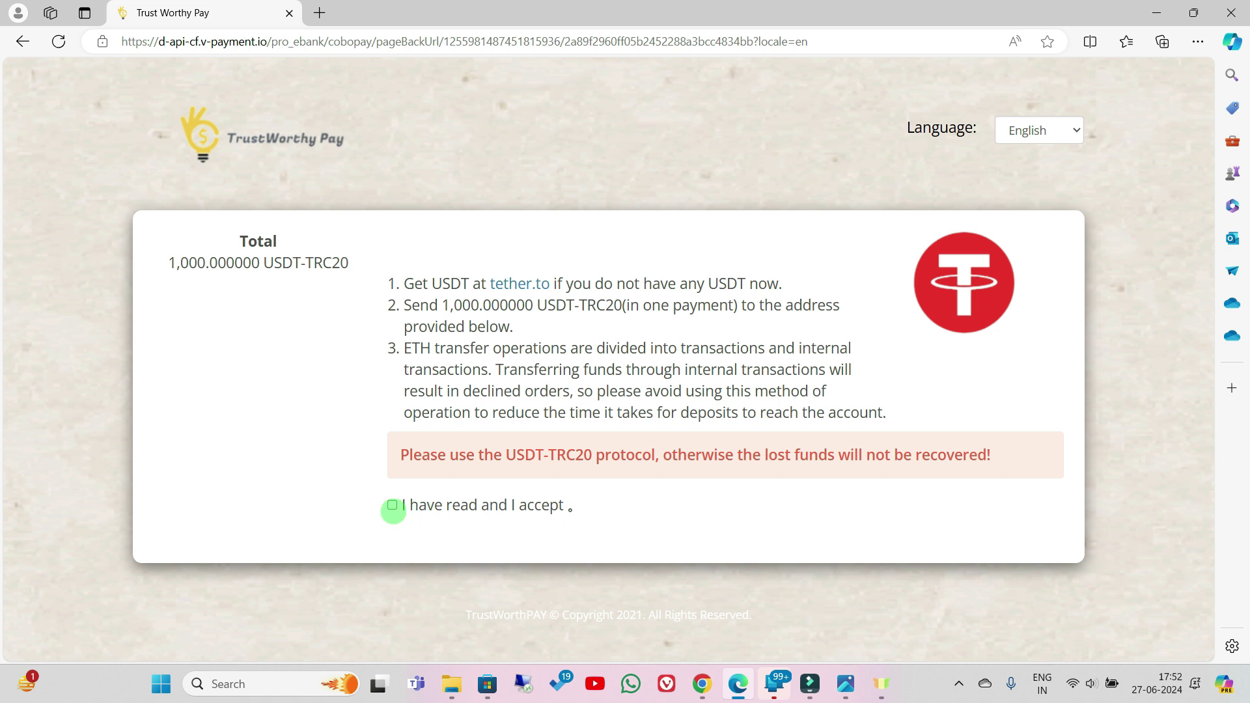
pyautogui.click(392, 505)
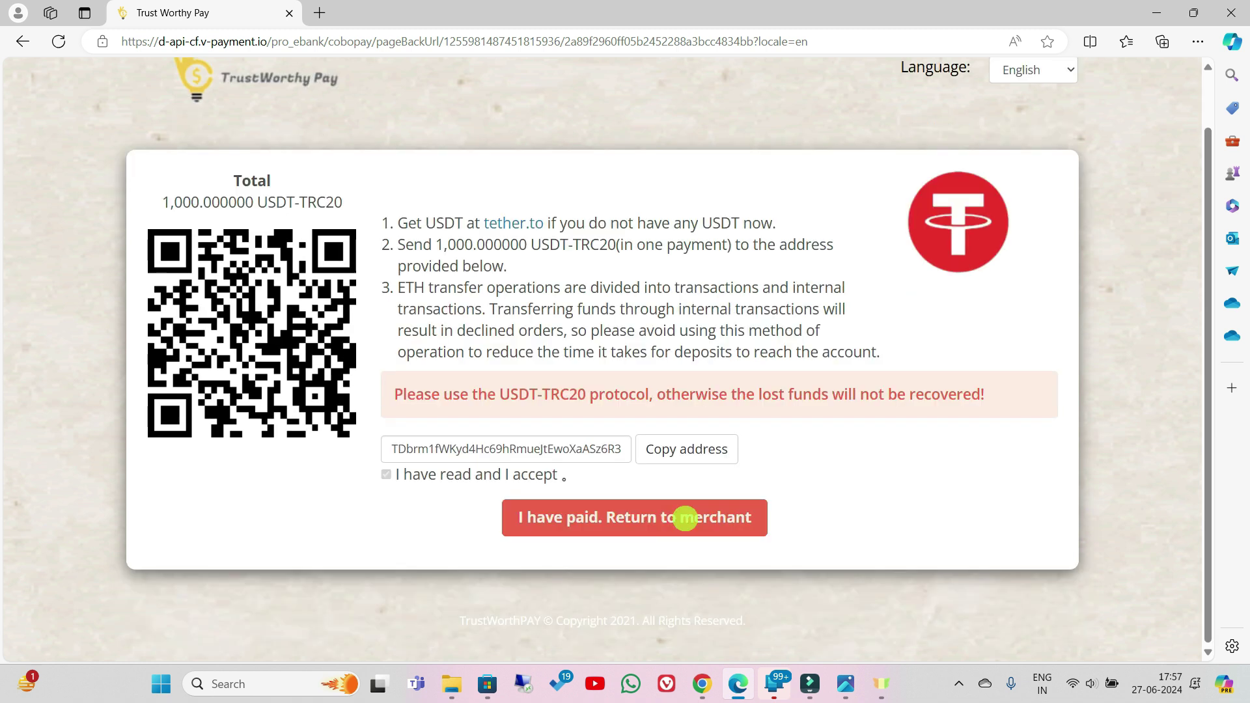
# Confirm the payment as made and go back to the portal's home page to view the live accounts.
pyautogui.click(685, 519)
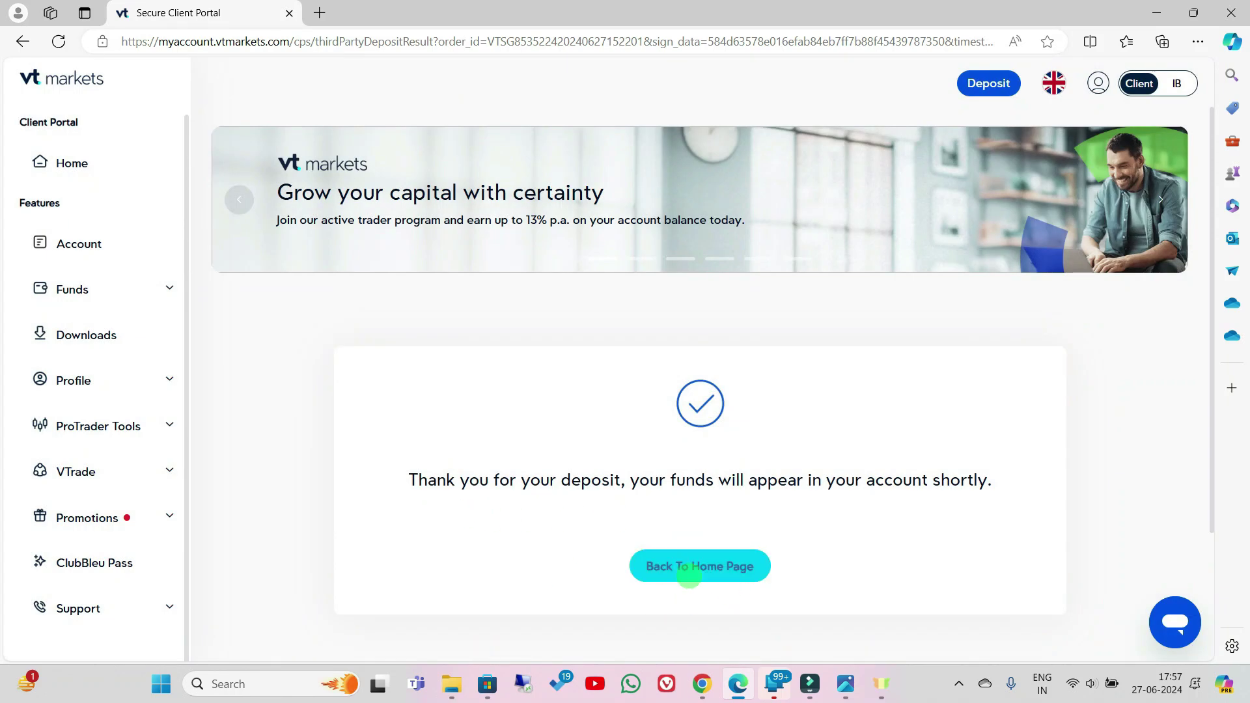
pyautogui.click(713, 568)
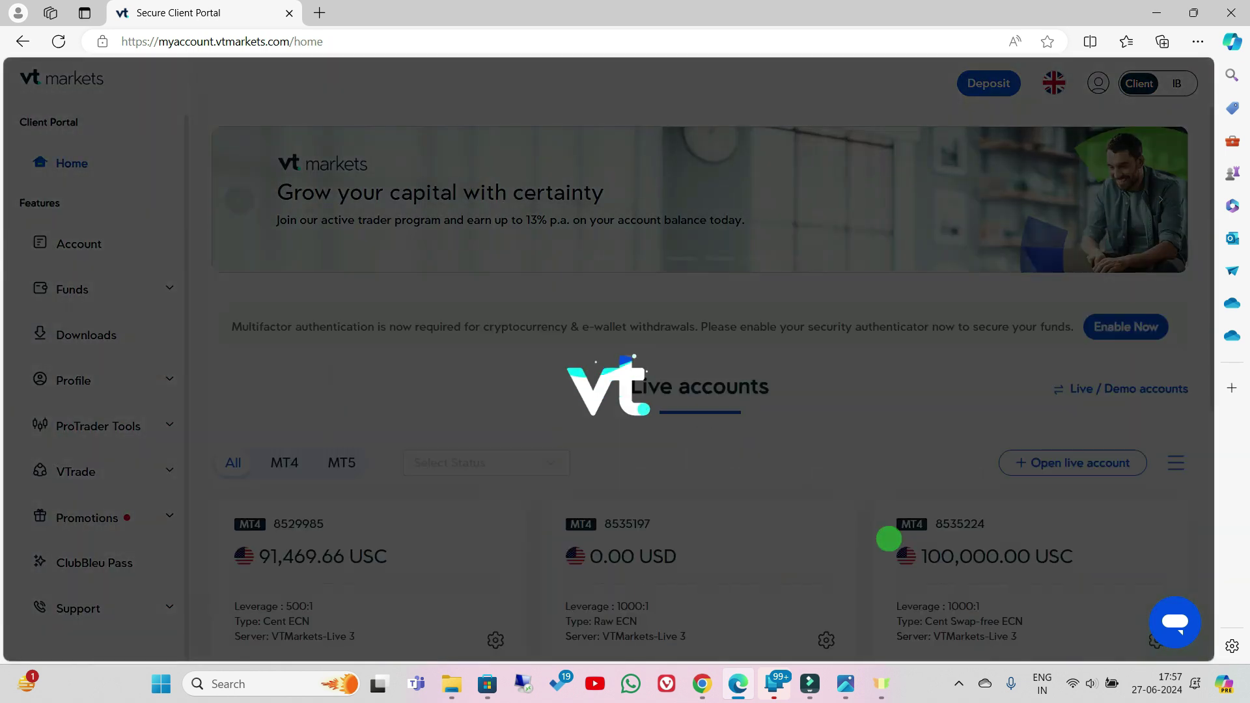
pyautogui.scroll(-2, 840, 525)
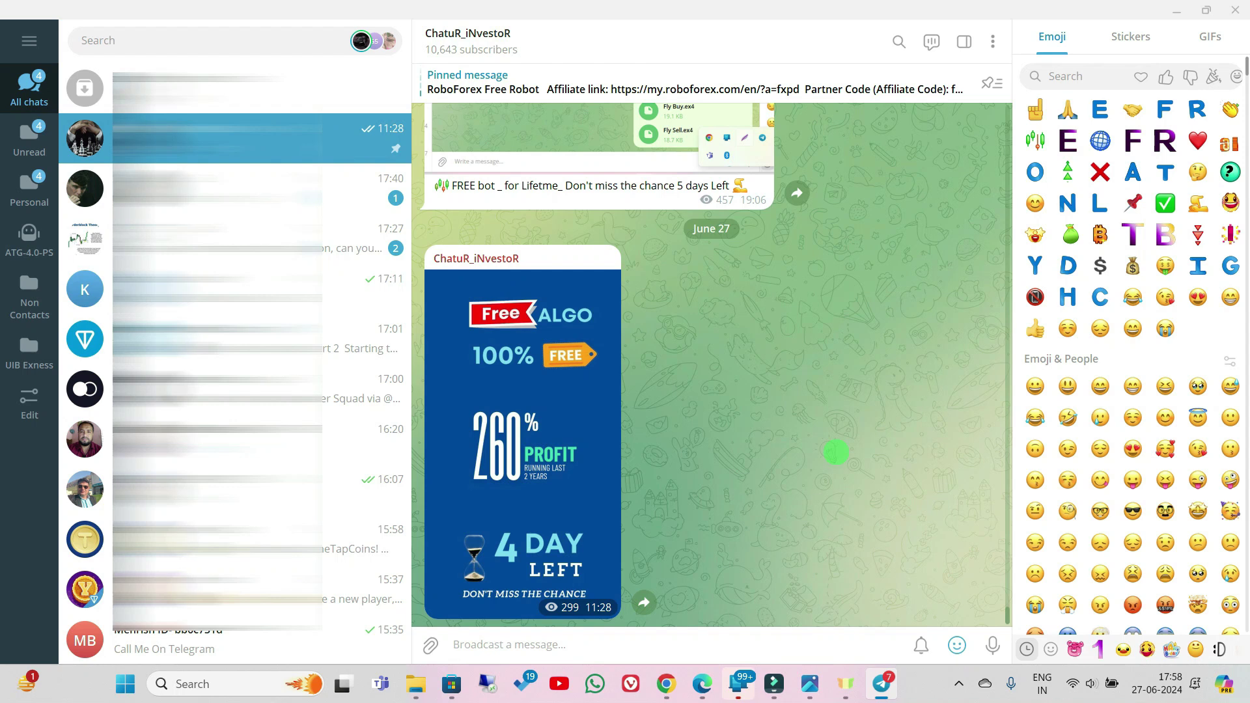
# Browse back through the Telegram channel's posts from June 27 to June 24.
pyautogui.scroll(3, 836, 451)
pyautogui.scroll(-3, 834, 449)
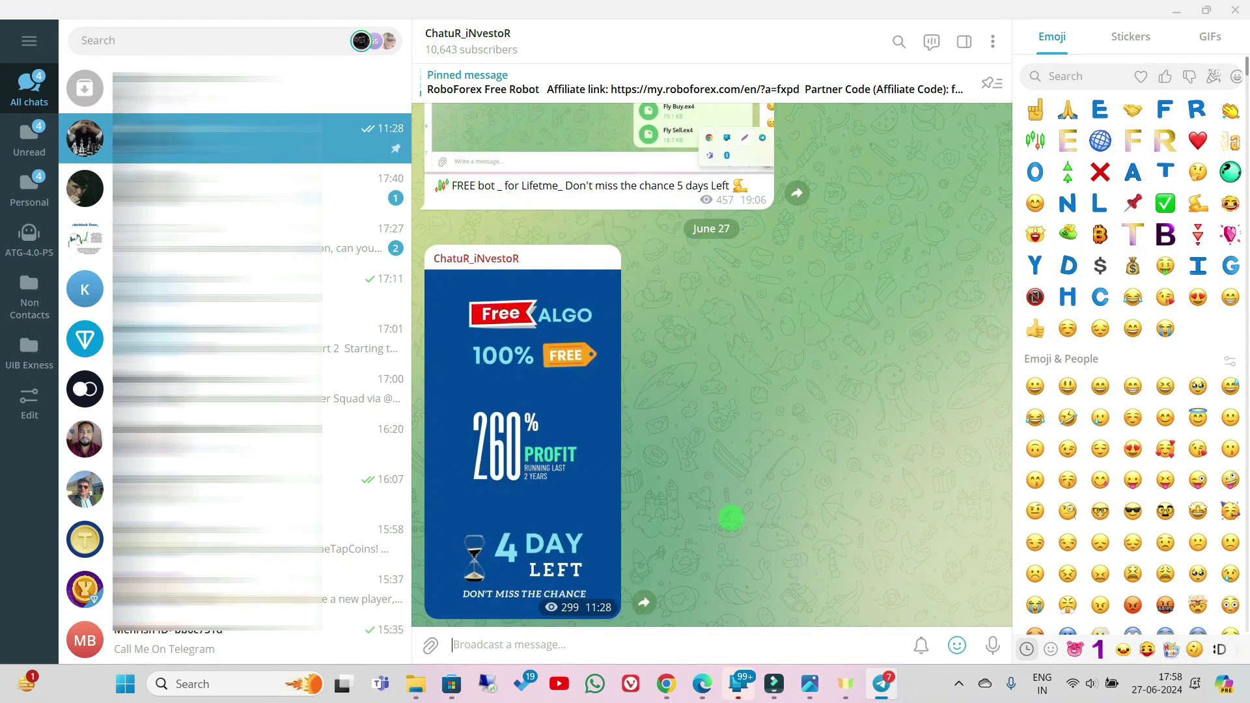
pyautogui.scroll(6, 731, 516)
pyautogui.scroll(10, 731, 516)
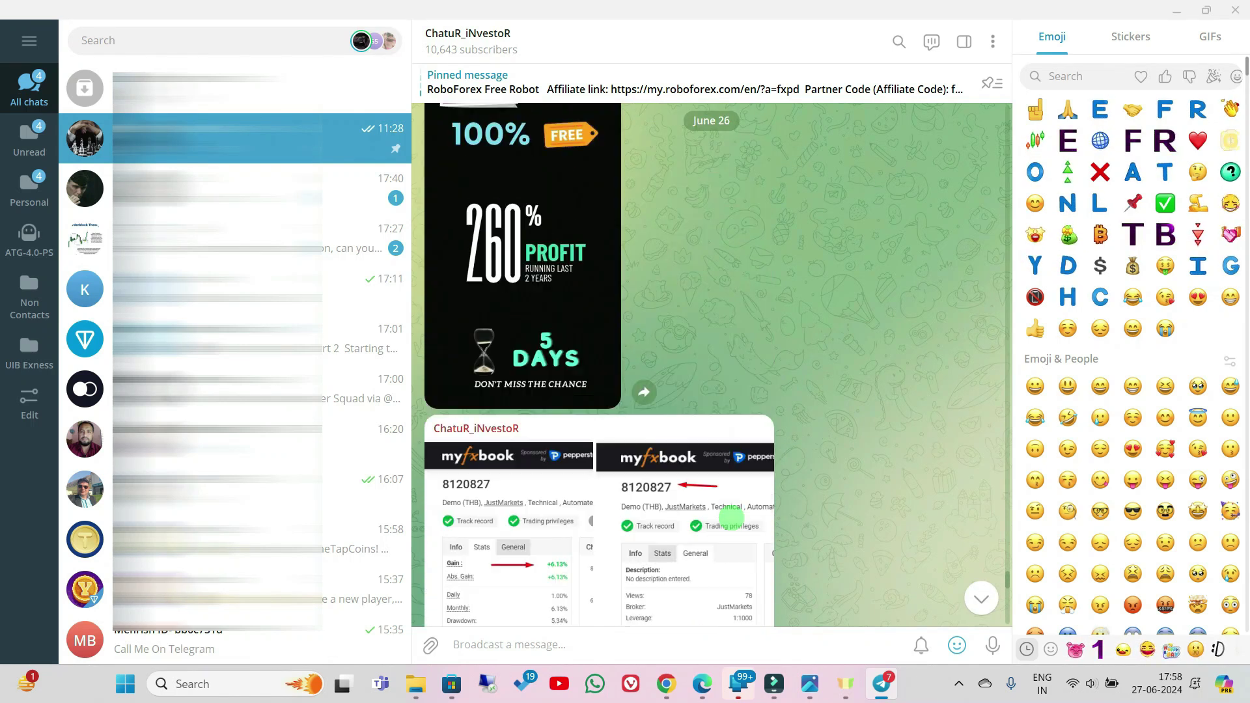
pyautogui.scroll(10, 731, 518)
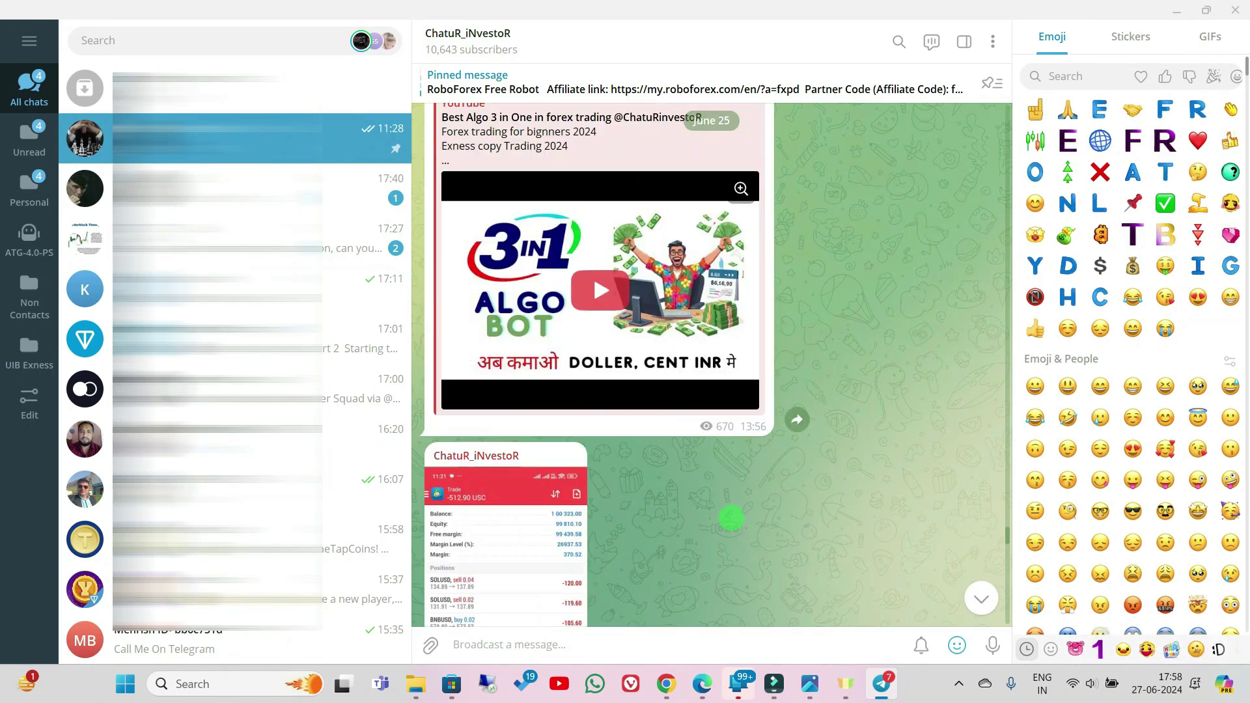
pyautogui.scroll(10, 732, 519)
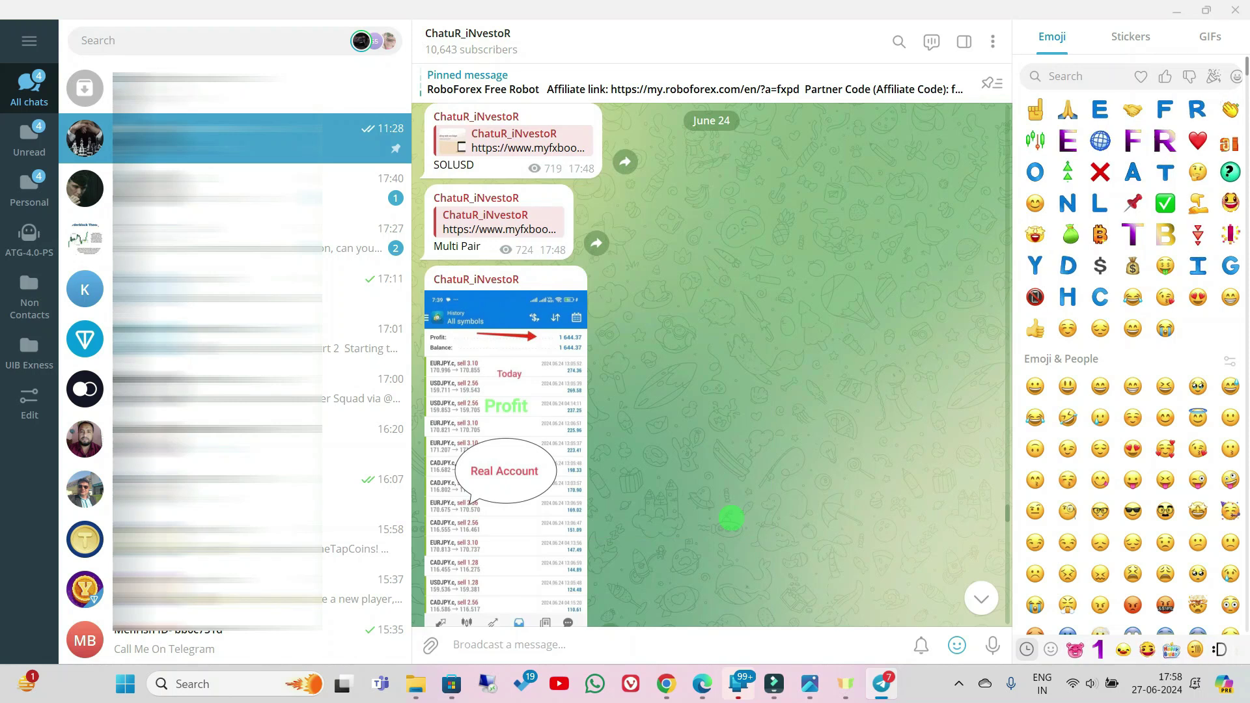
pyautogui.scroll(15, 731, 518)
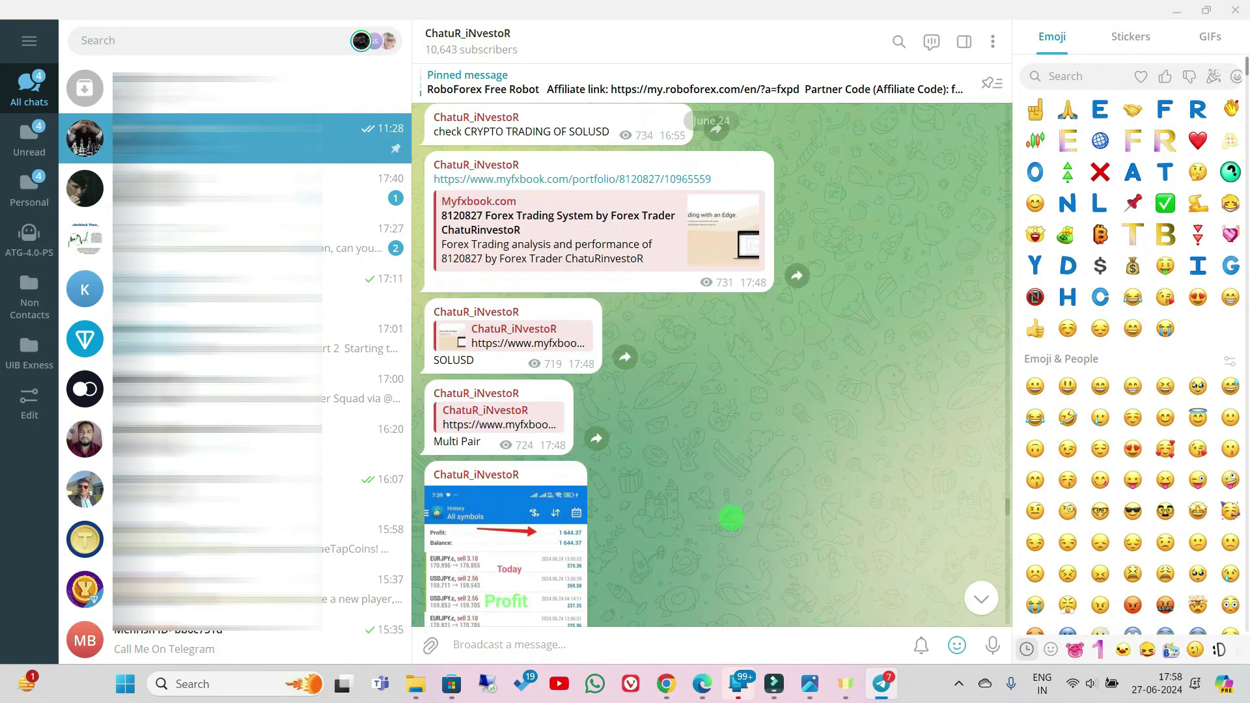